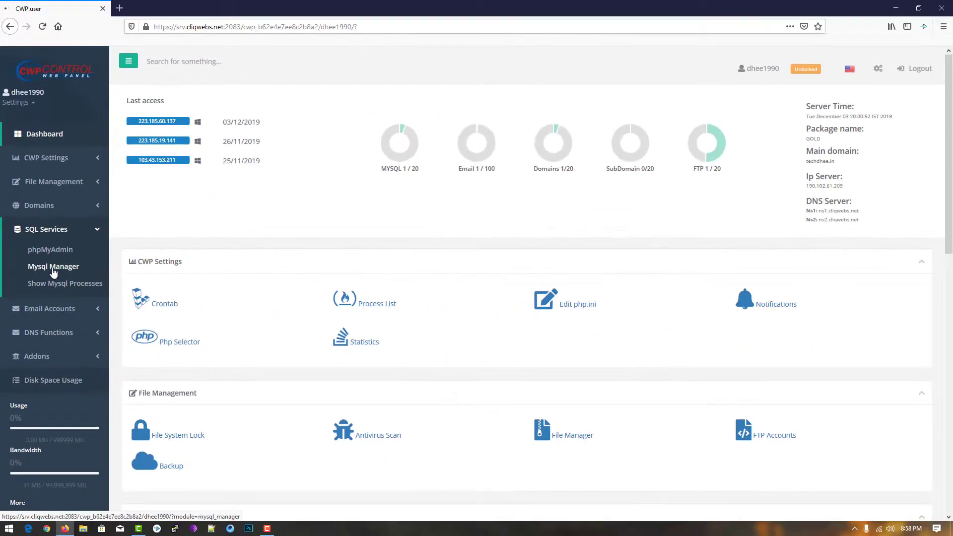
Open MySQL Manager's Create Database and User form and enter the database name dhee.
left_click(86, 271)
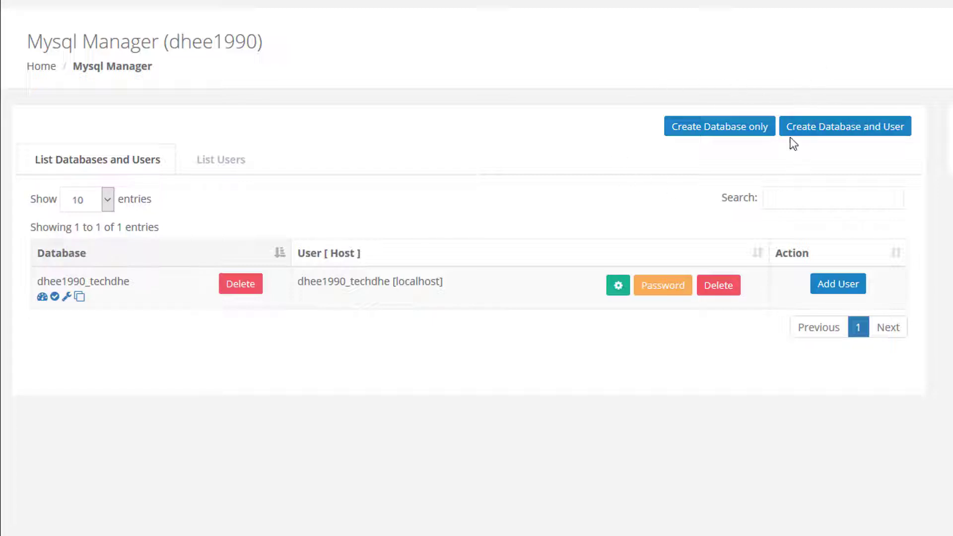
left_click(833, 132)
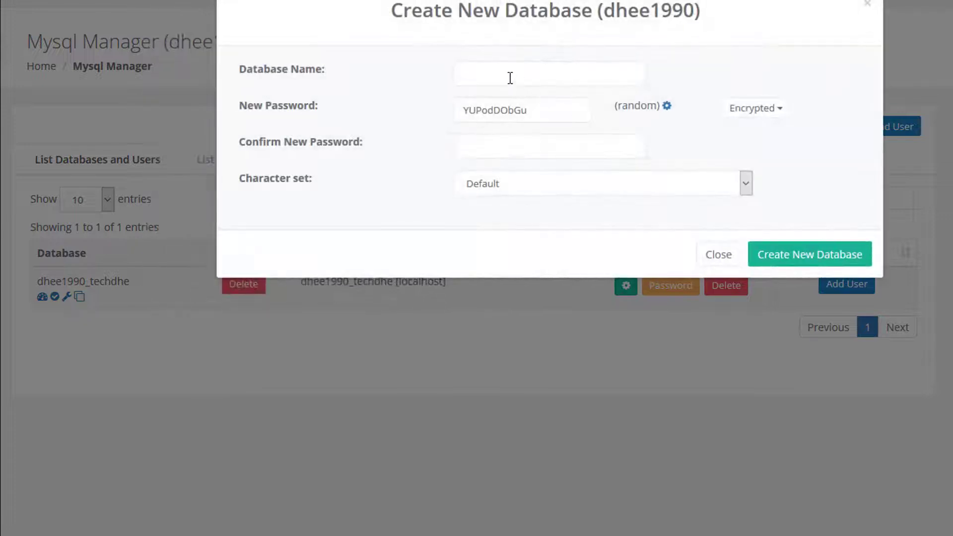
left_click(510, 78)
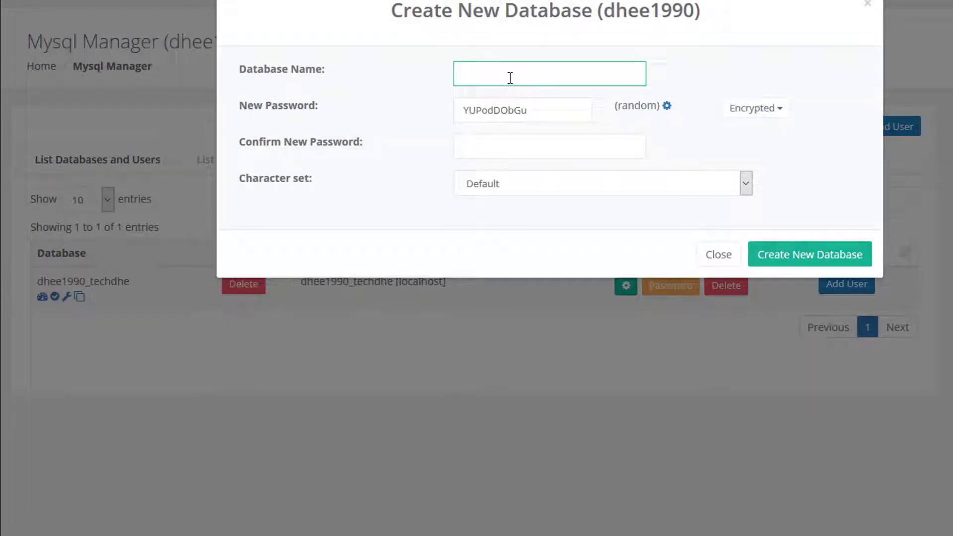
type("dhee")
Replace the generated password with your own and enter a matching confirmation.
double_click(535, 114)
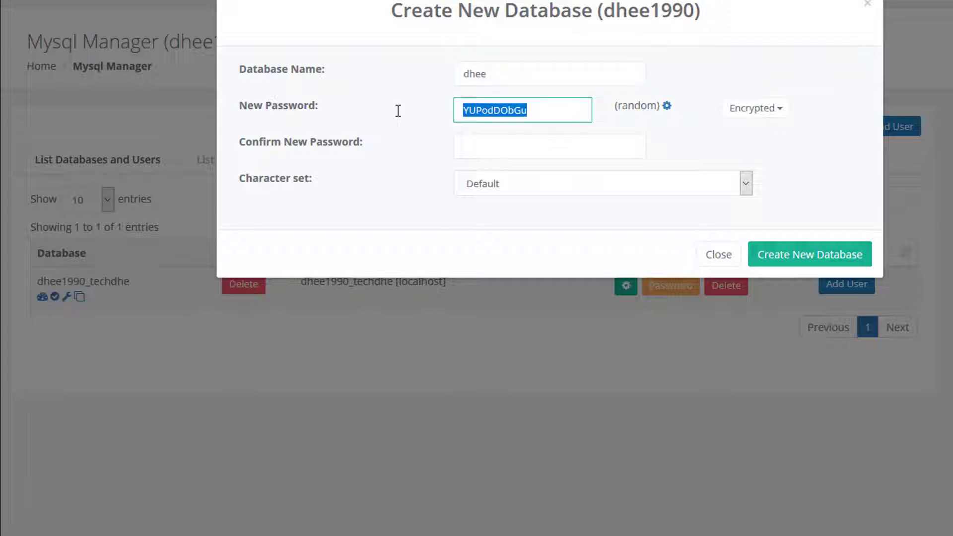
type("12345")
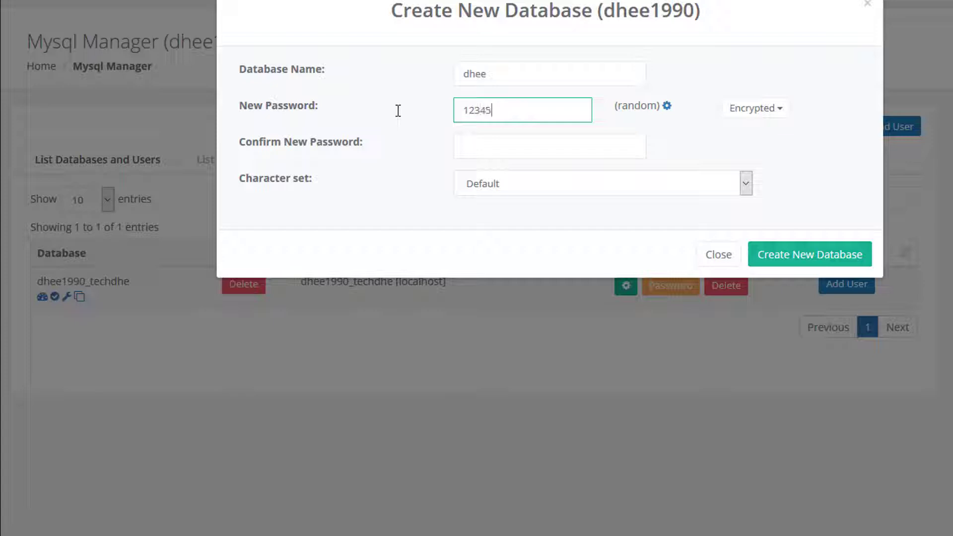
type("678")
left_click(522, 147)
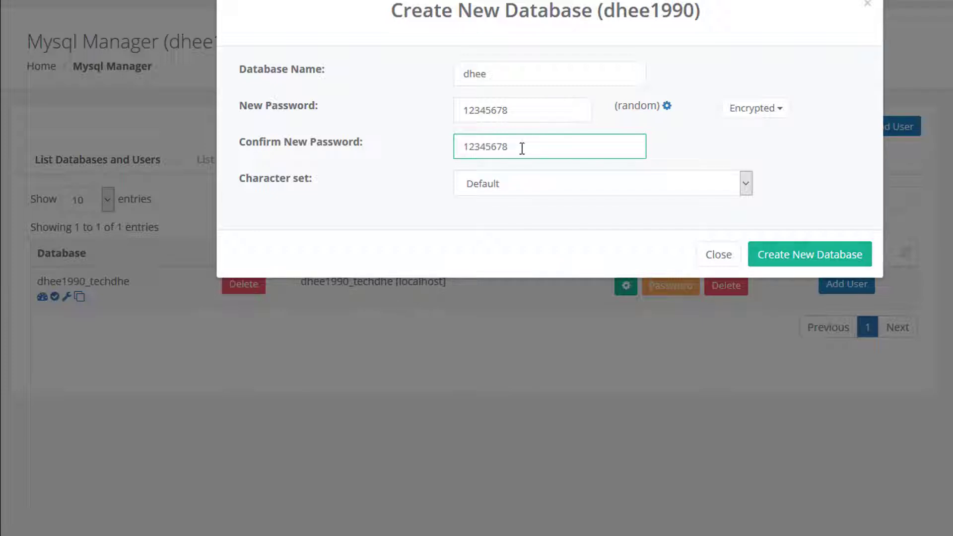
left_click_drag(527, 145, 457, 145)
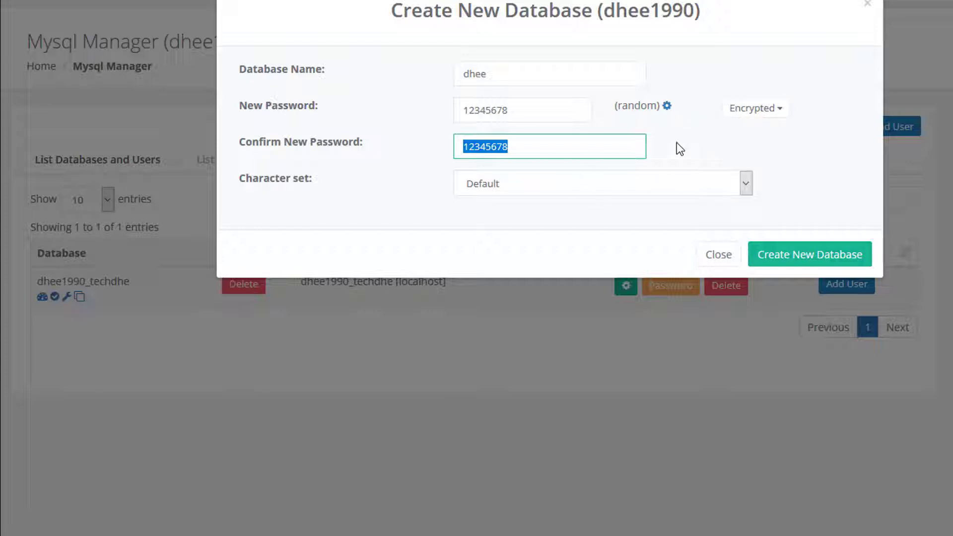
left_click_drag(521, 110, 456, 110)
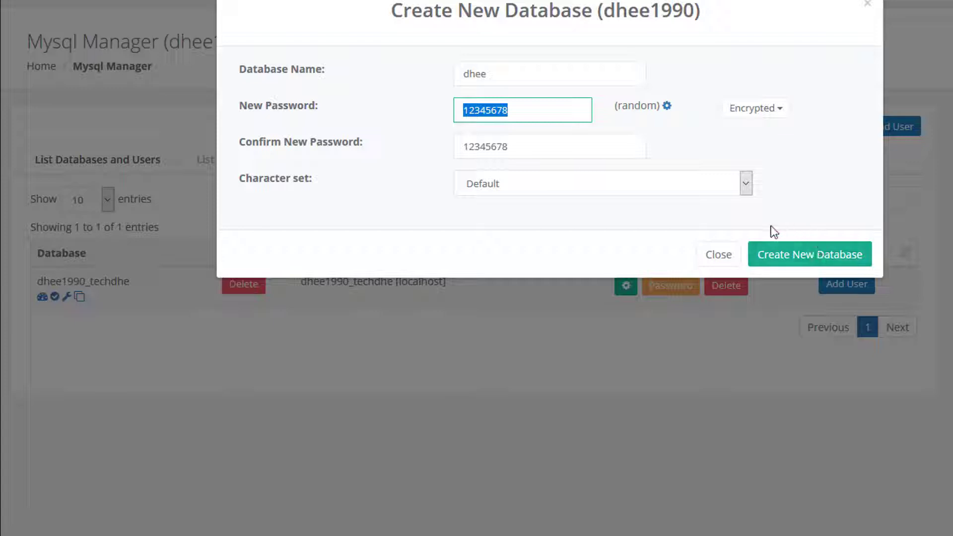
Create the dhee1990_dhee database with its localhost user and check both names.
left_click(814, 259)
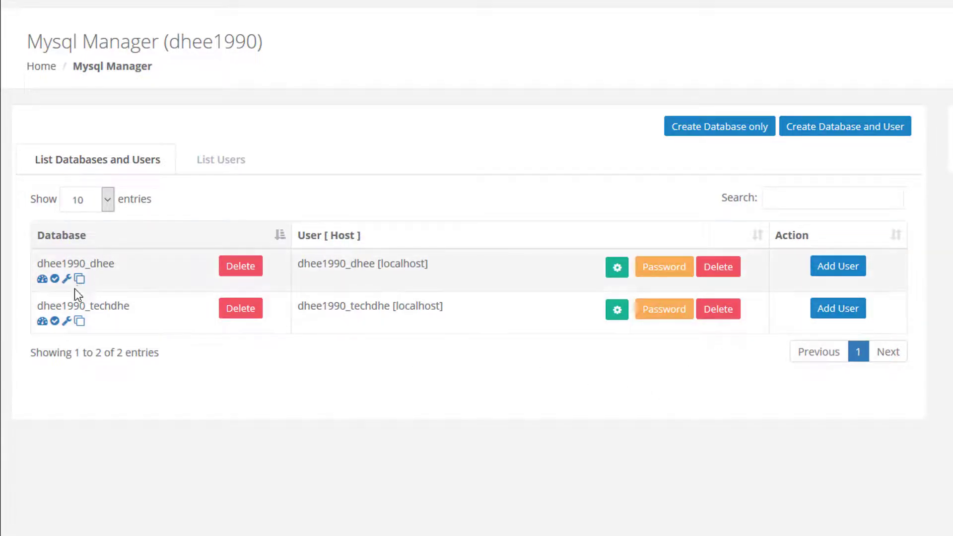
left_click_drag(40, 263, 112, 263)
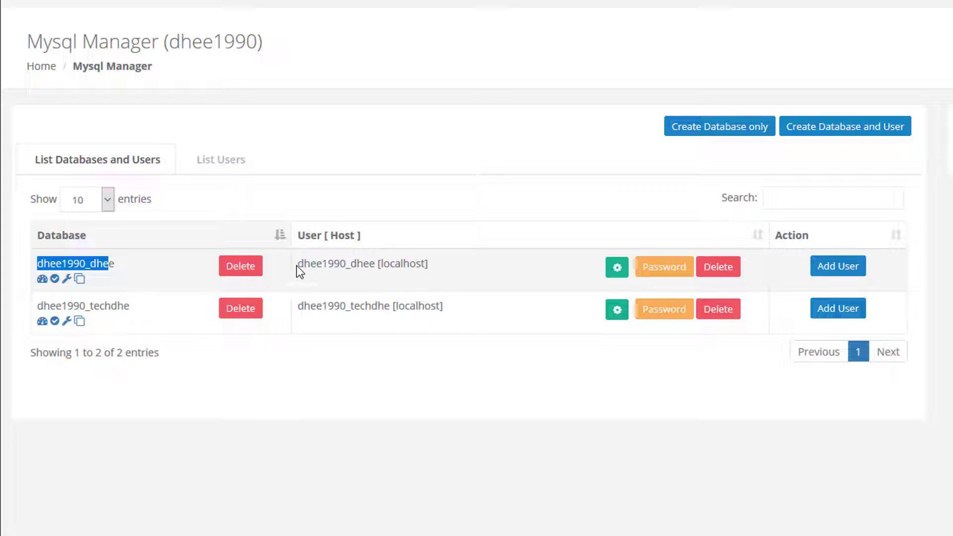
left_click_drag(298, 263, 381, 263)
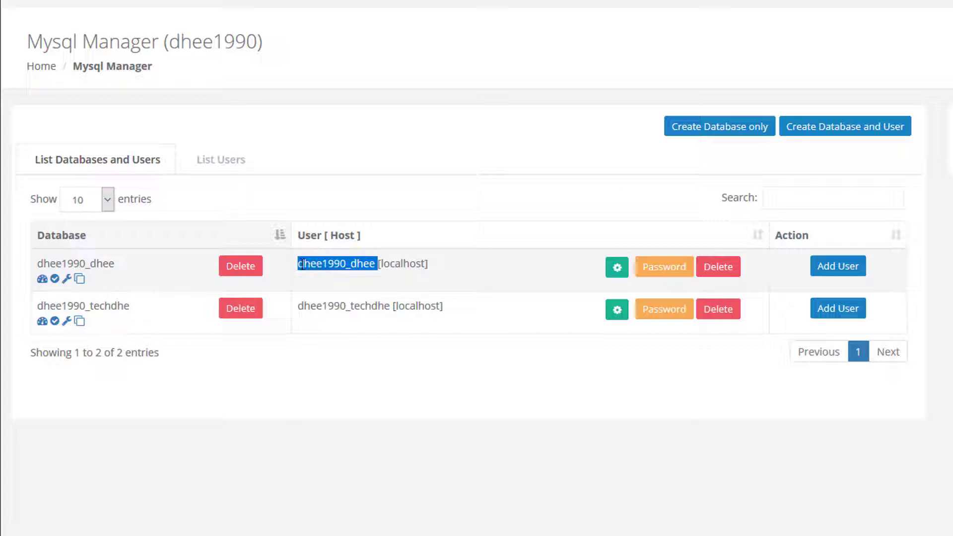
left_click_drag(298, 263, 368, 263)
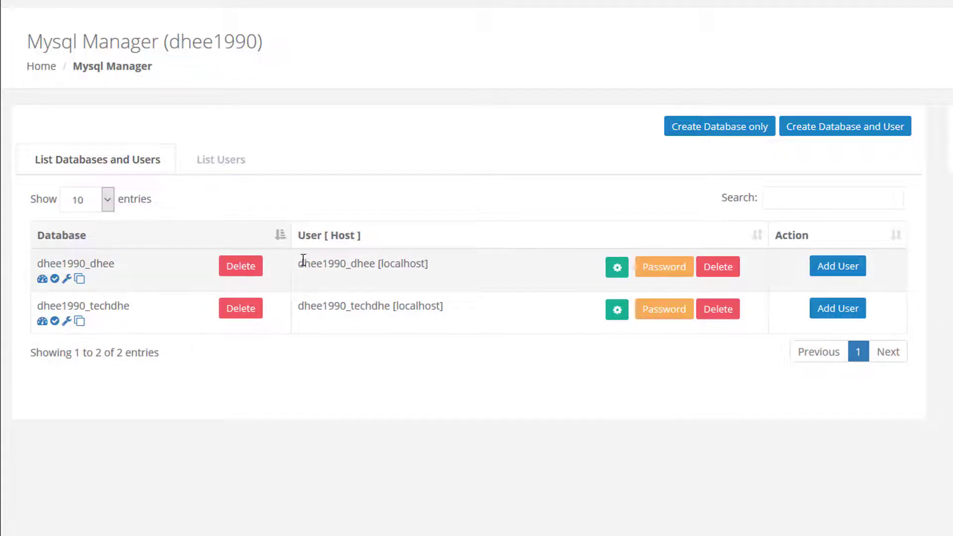
left_click_drag(304, 263, 350, 263)
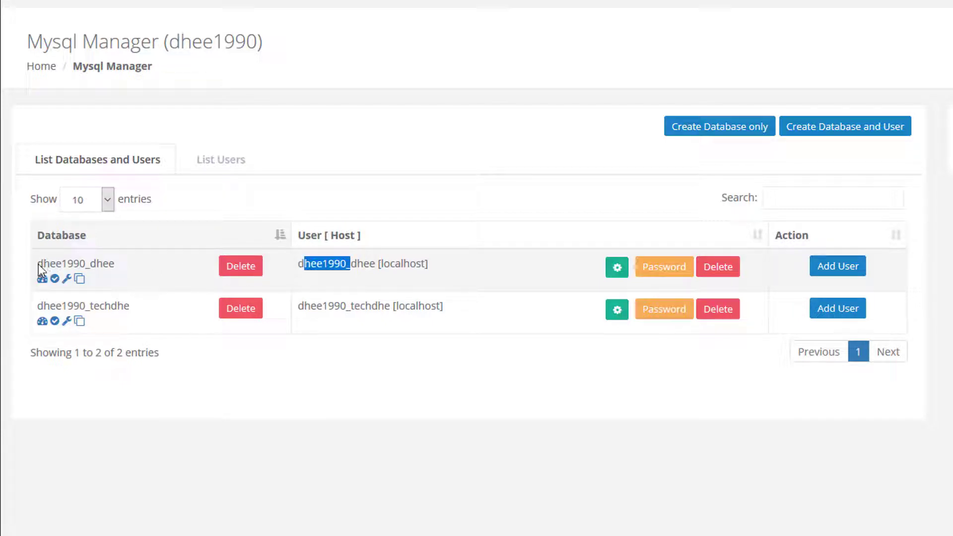
left_click_drag(38, 264, 108, 263)
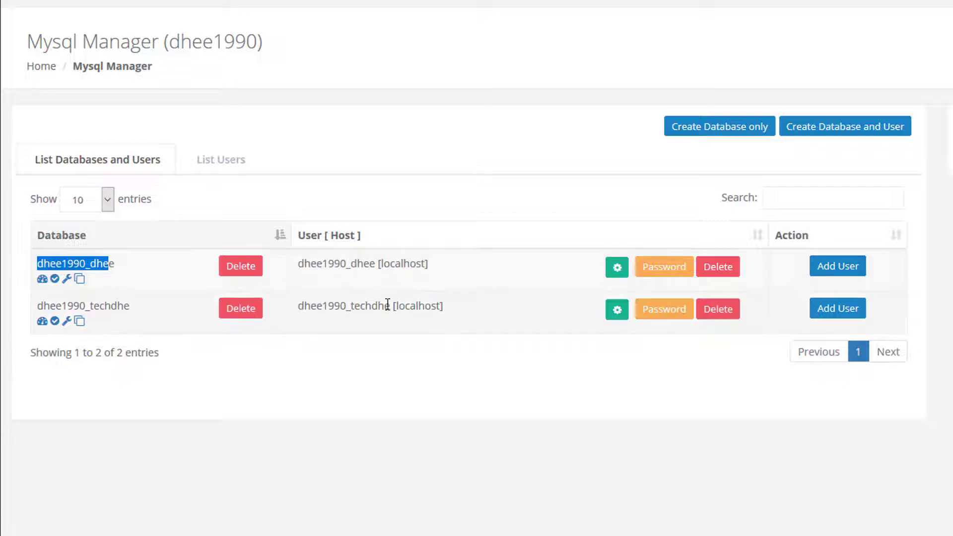
Sort the database list by name descending and review the other database's user.
left_click(190, 238)
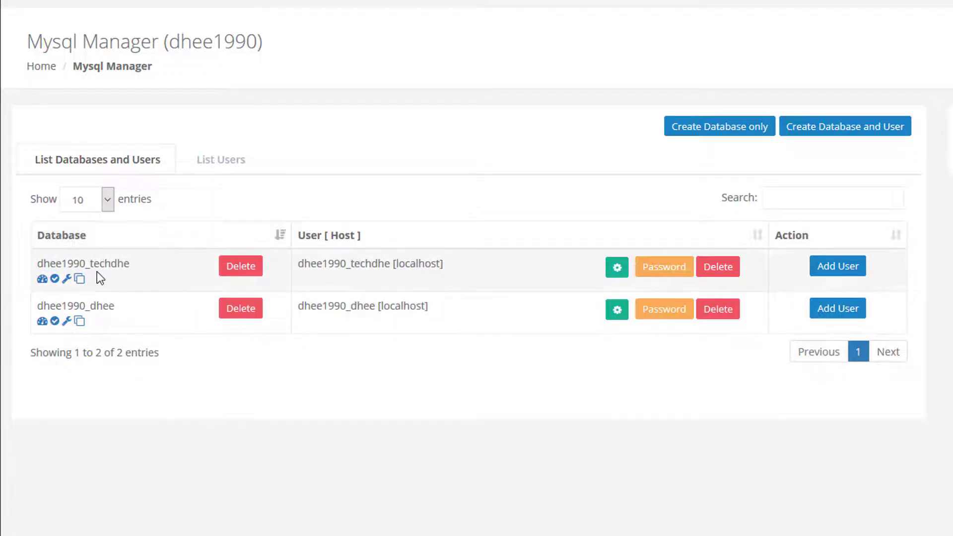
left_click_drag(43, 265, 124, 264)
left_click_drag(297, 264, 458, 264)
left_click(469, 381)
left_click(699, 134)
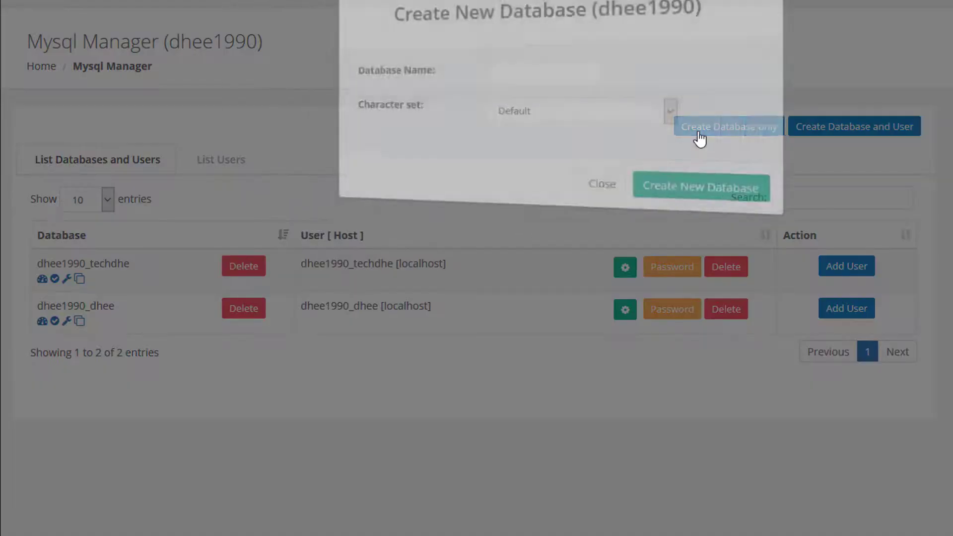
left_click(530, 76)
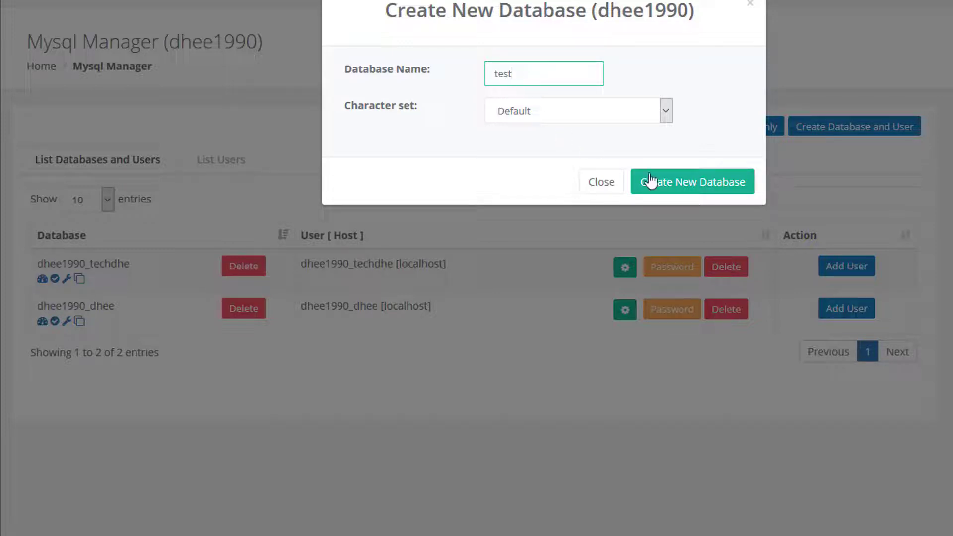
left_click(700, 195)
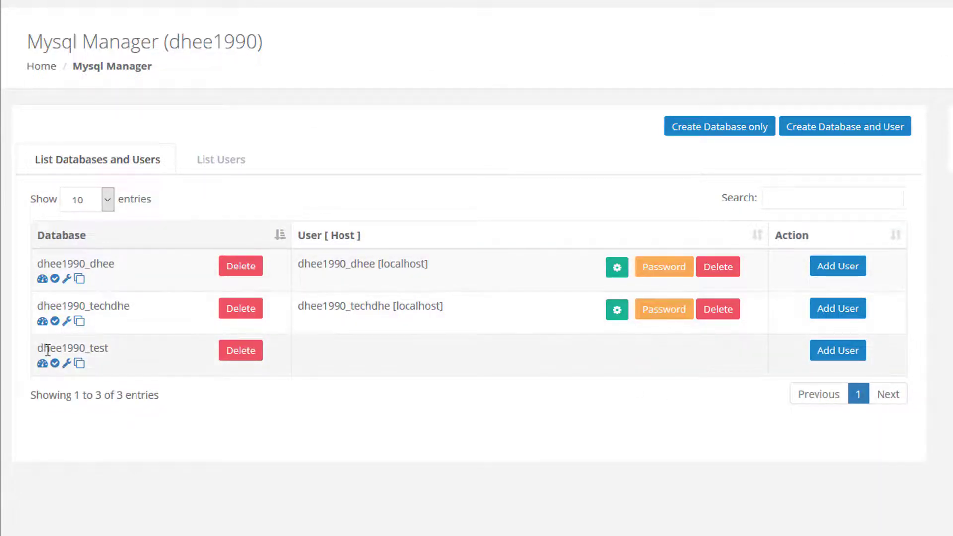
left_click_drag(43, 349, 119, 351)
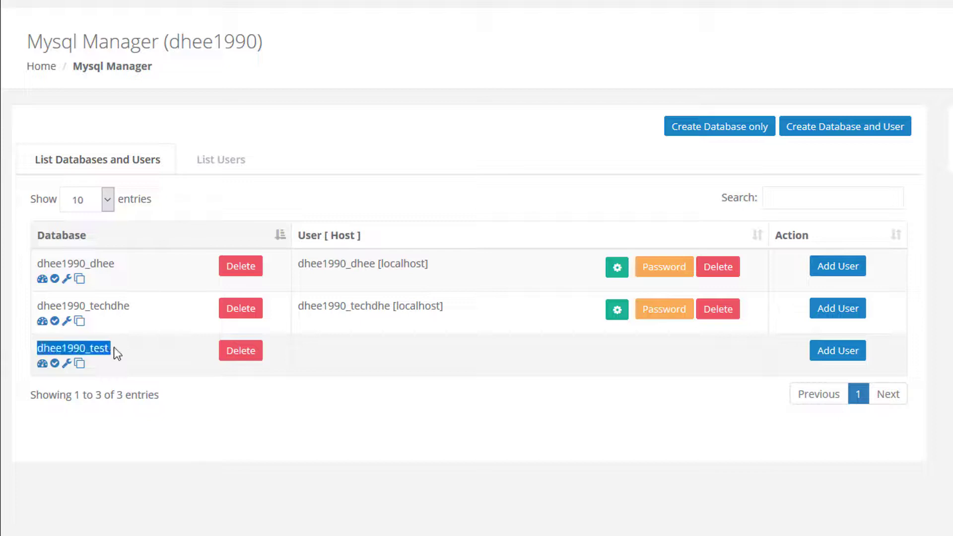
left_click(45, 347)
left_click_drag(38, 348, 107, 344)
Assign the existing user dhee1990_dhee to the dhee1990_test database on localhost.
left_click(839, 357)
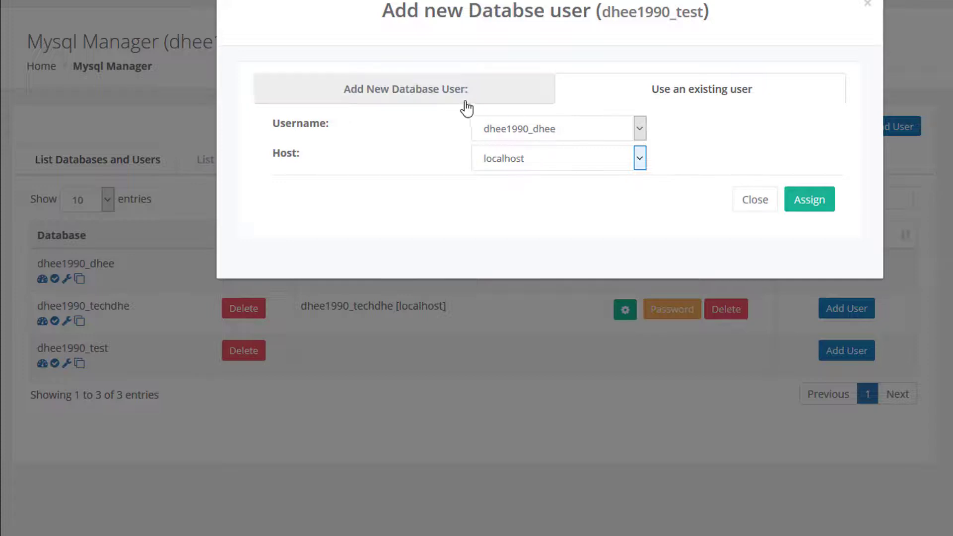
left_click(434, 94)
left_click(494, 133)
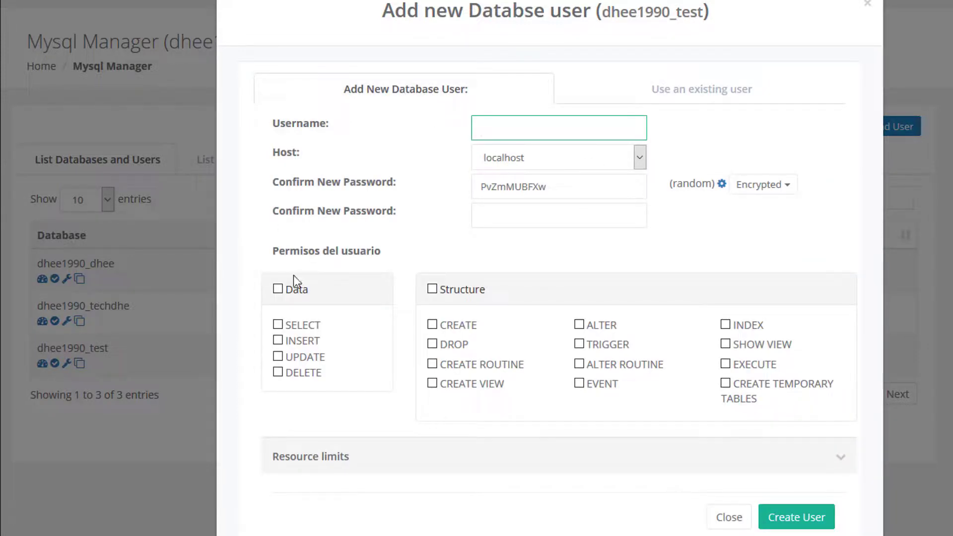
left_click(655, 97)
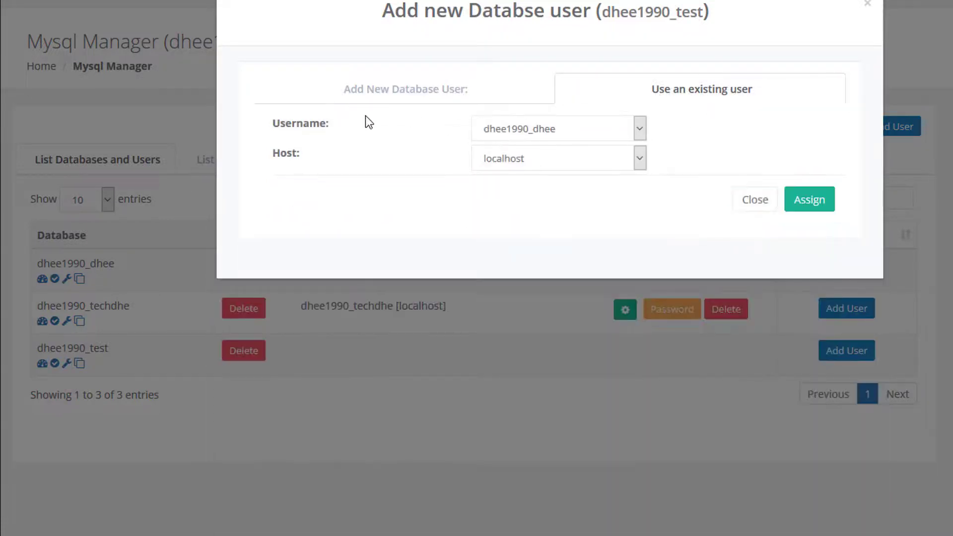
left_click(637, 128)
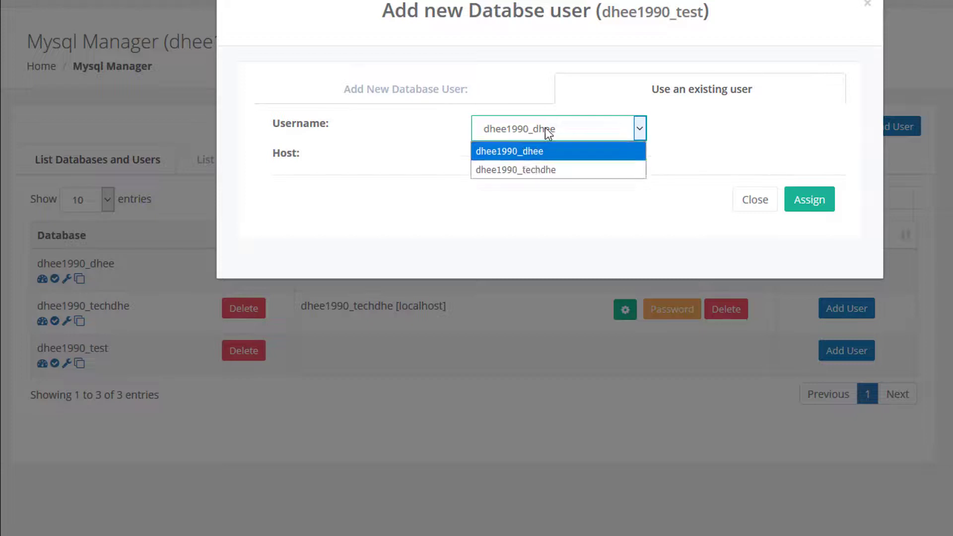
left_click(513, 152)
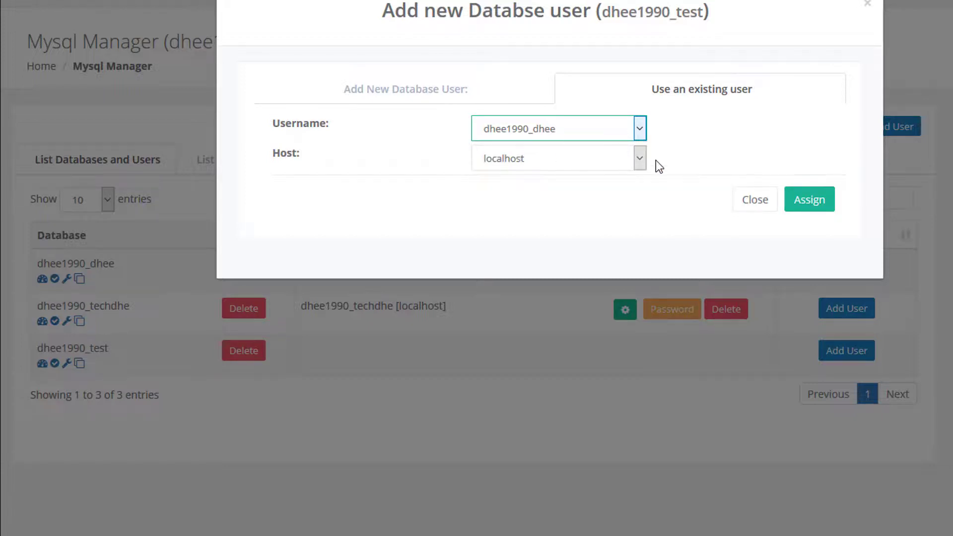
left_click(807, 206)
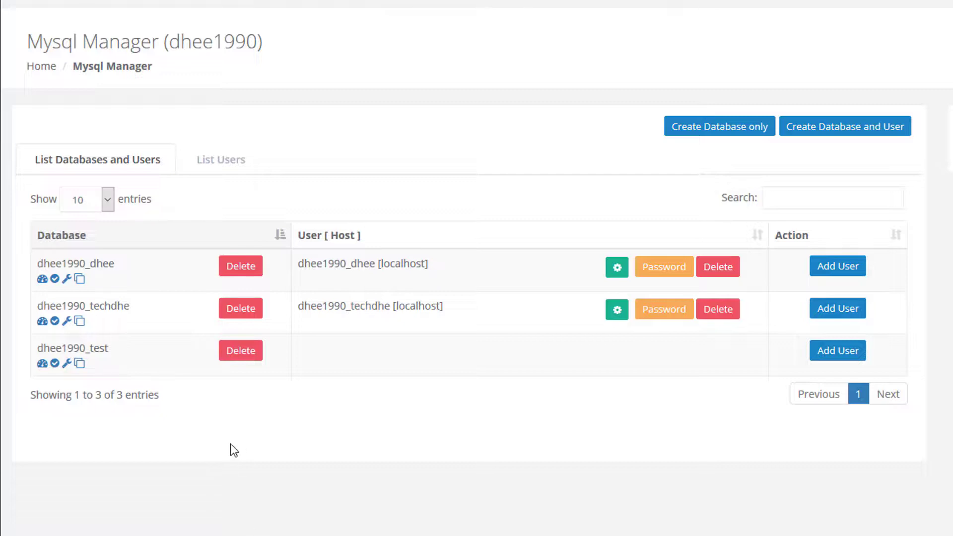
left_click_drag(305, 346, 444, 347)
left_click(320, 368)
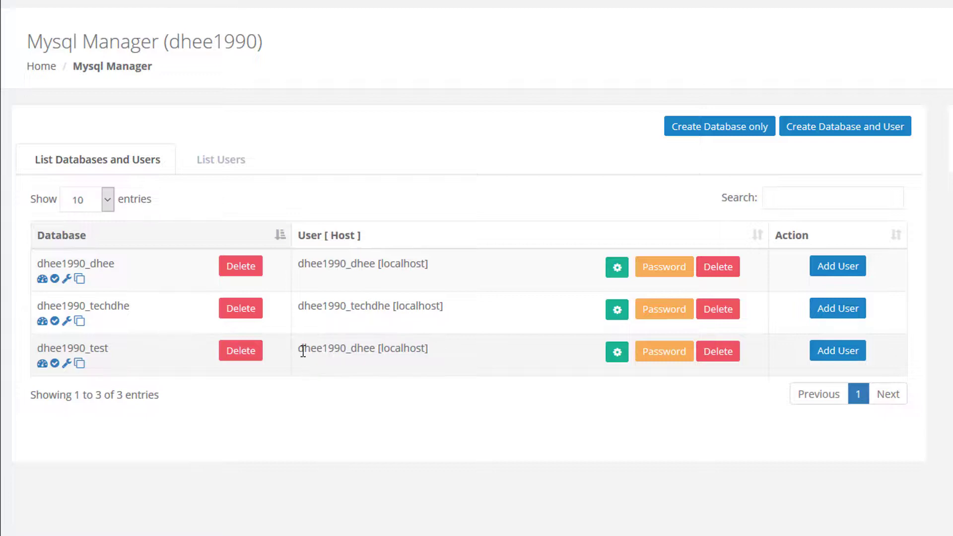
Open phpMyAdmin from the SQL Services menu in a new tab.
left_click_drag(299, 349, 424, 348)
left_click(441, 424)
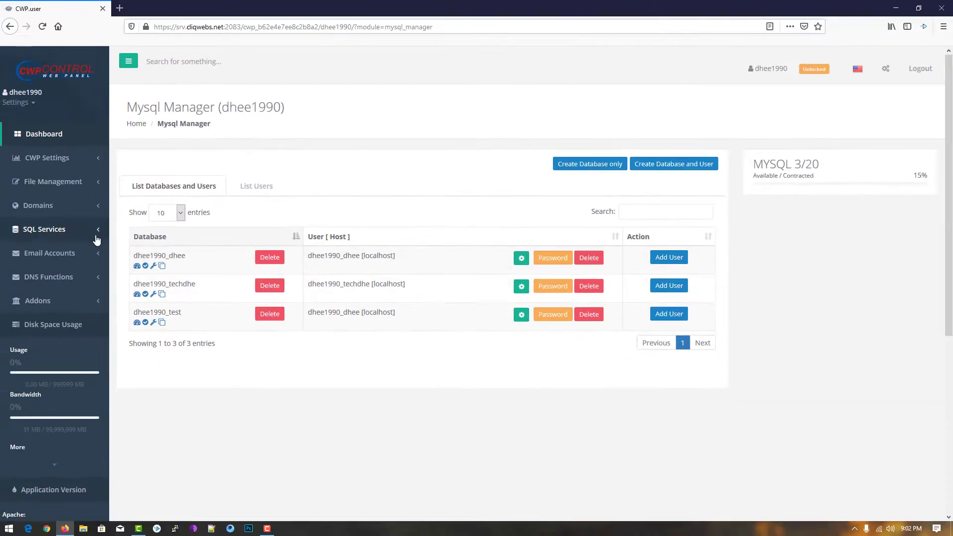
left_click(59, 237)
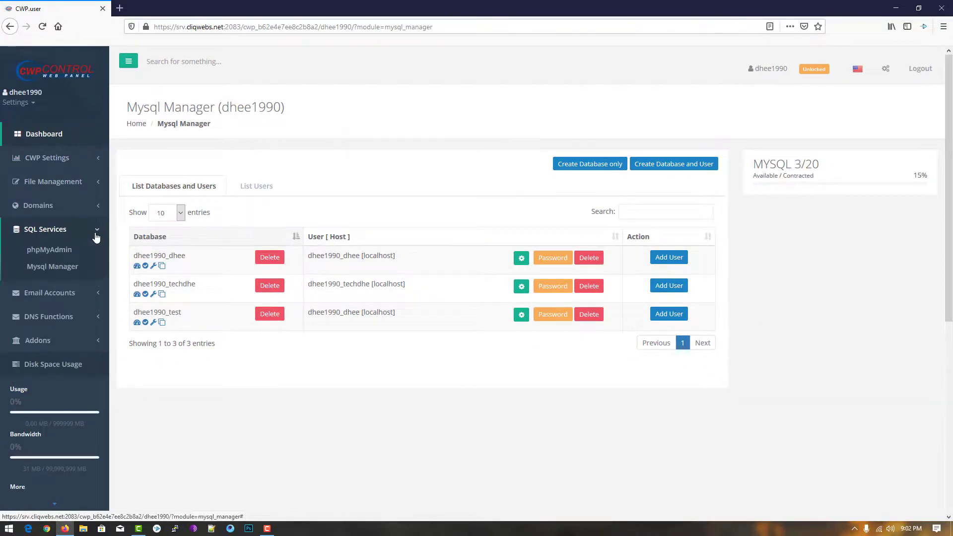
left_click(49, 252)
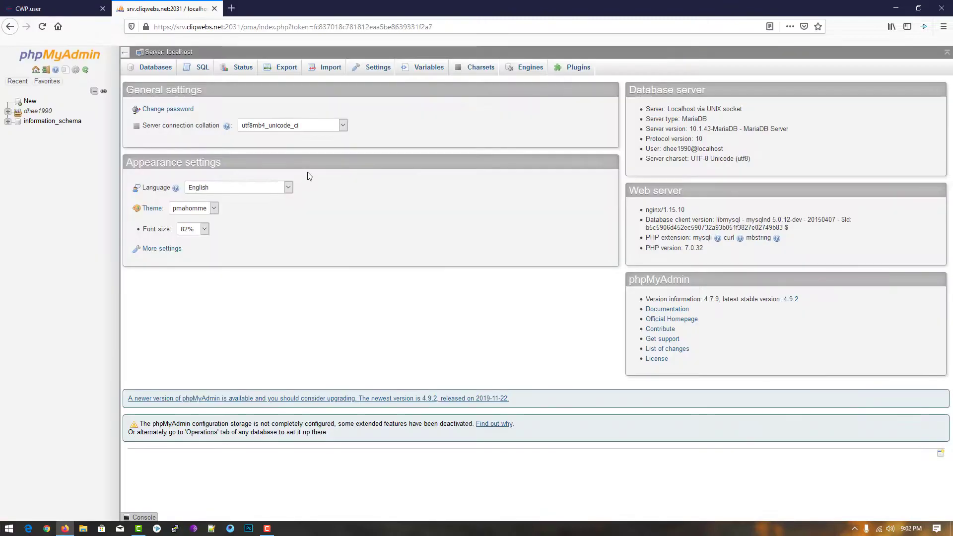
Check dhee1990_dhee and dhee1990_test in phpMyAdmin, then re-sort CWP's list by name descending.
left_click(8, 111)
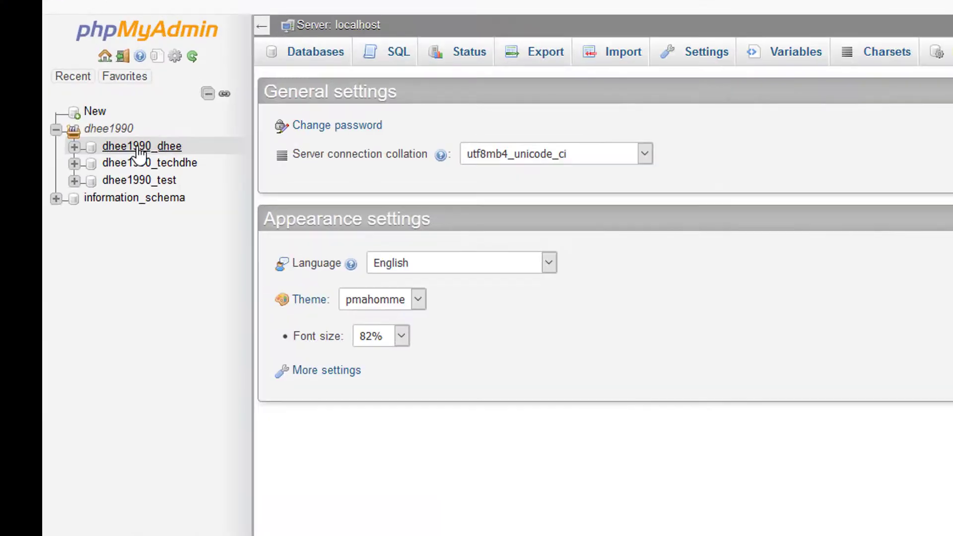
left_click(140, 151)
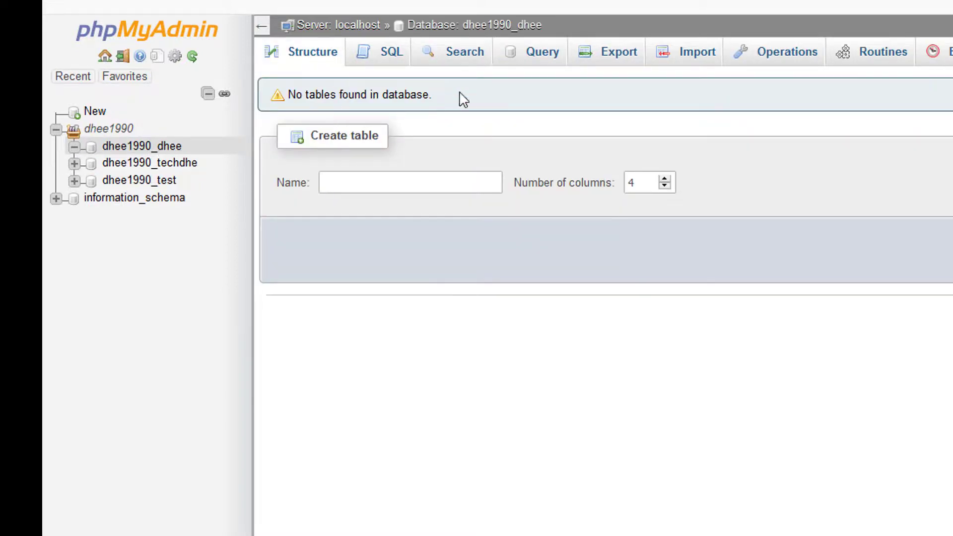
left_click(691, 64)
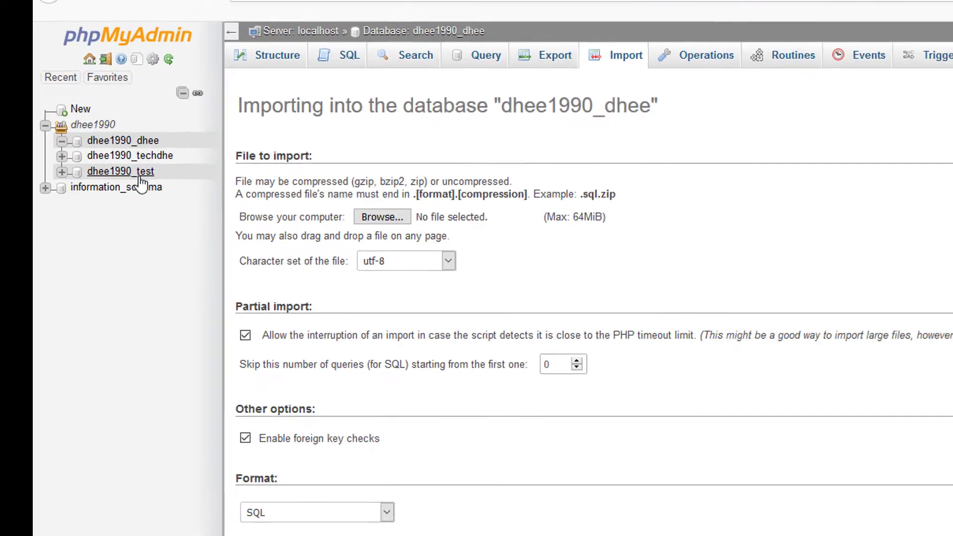
left_click(140, 171)
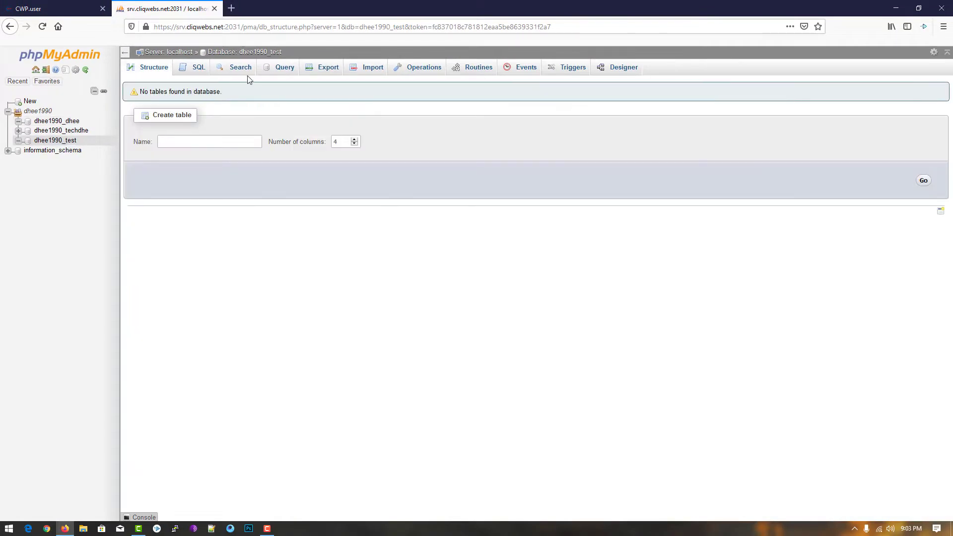
left_click(72, 13)
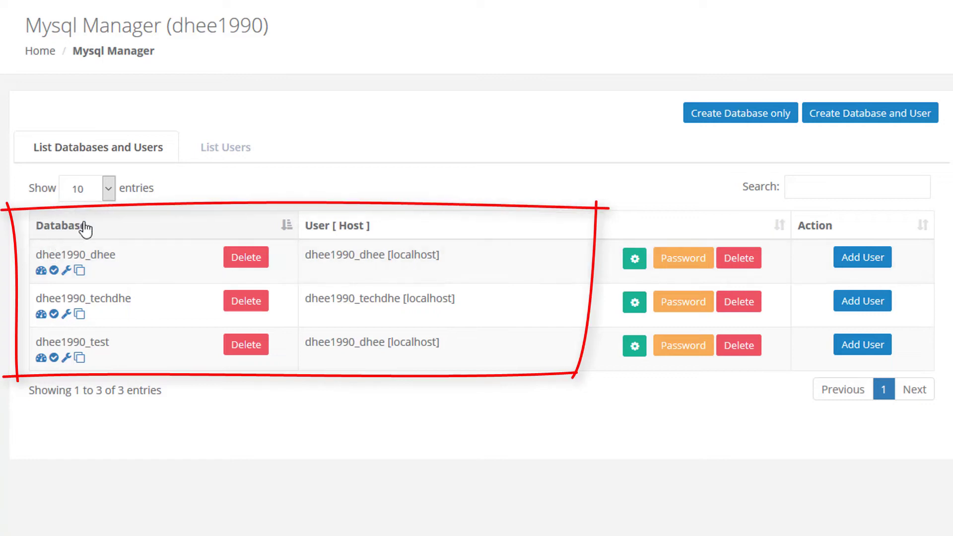
left_click(85, 228)
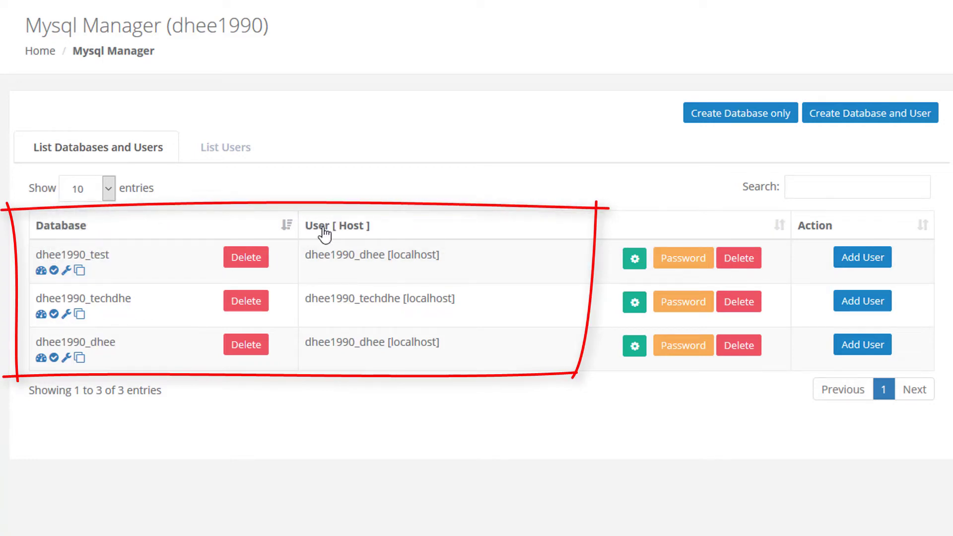